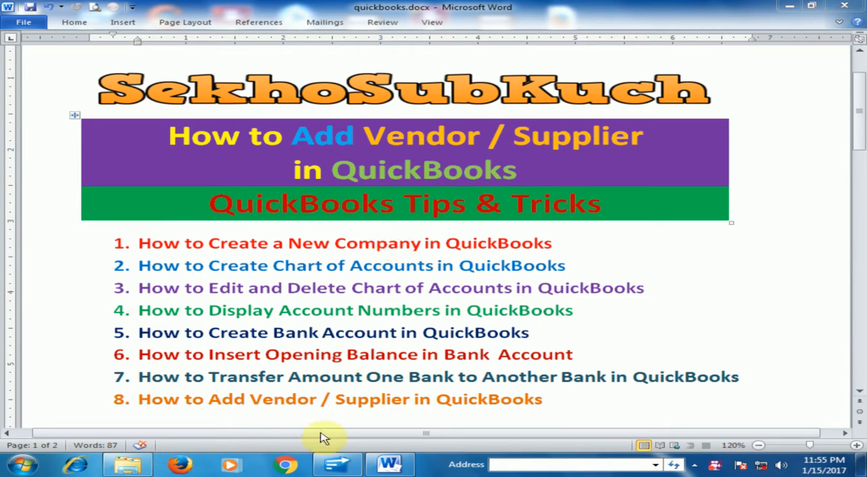
- Switch to QuickBooks and open the Vendor Center
click(335, 465)
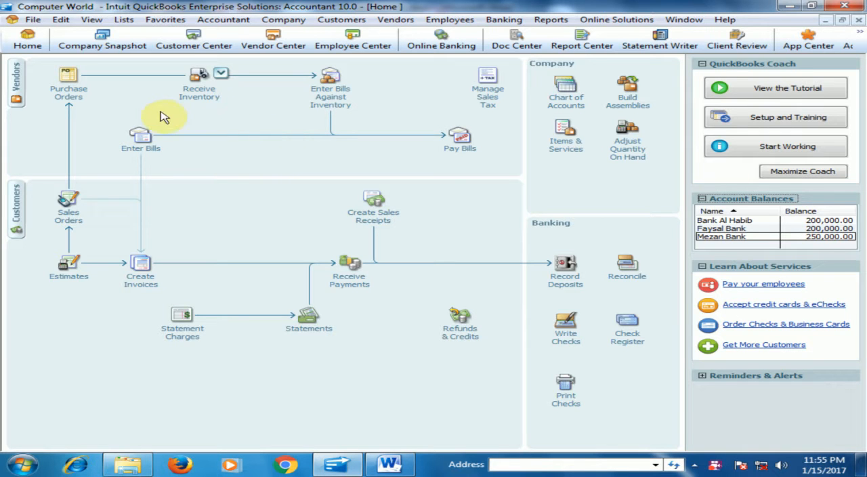
click(280, 45)
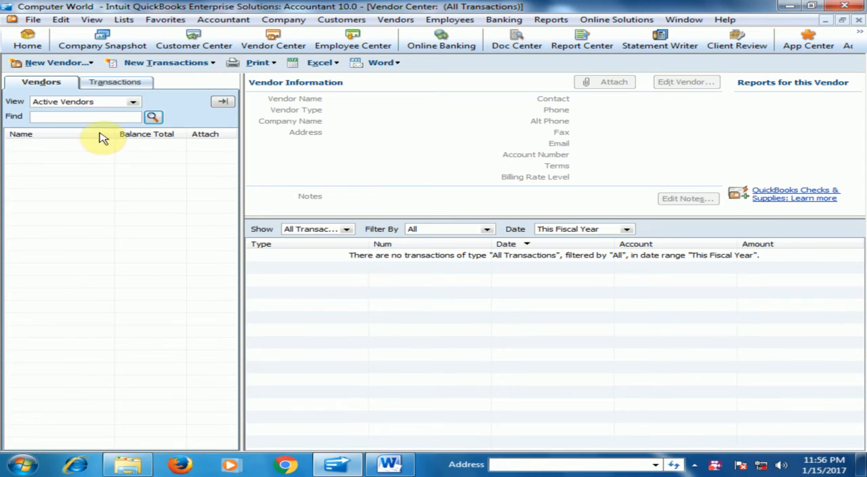
click(42, 44)
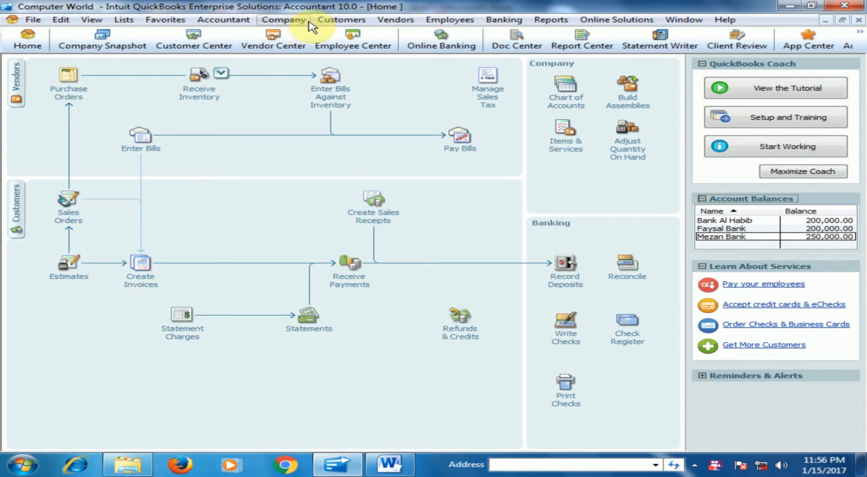
click(395, 19)
click(398, 35)
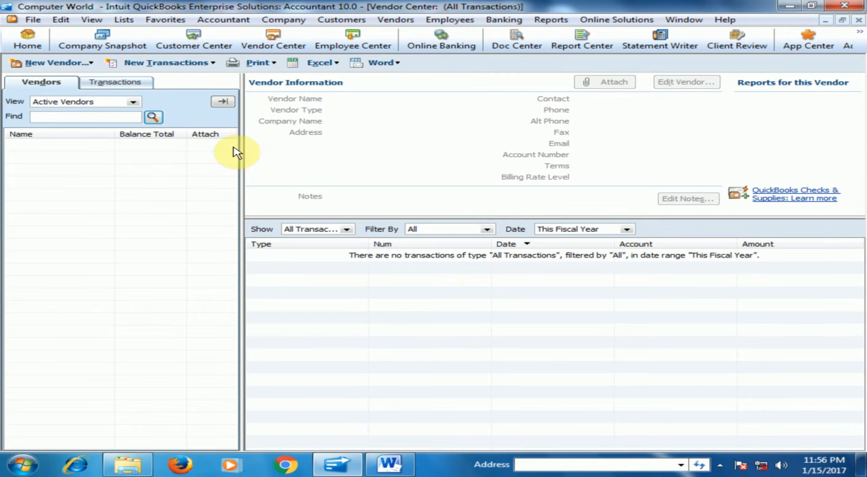
click(27, 41)
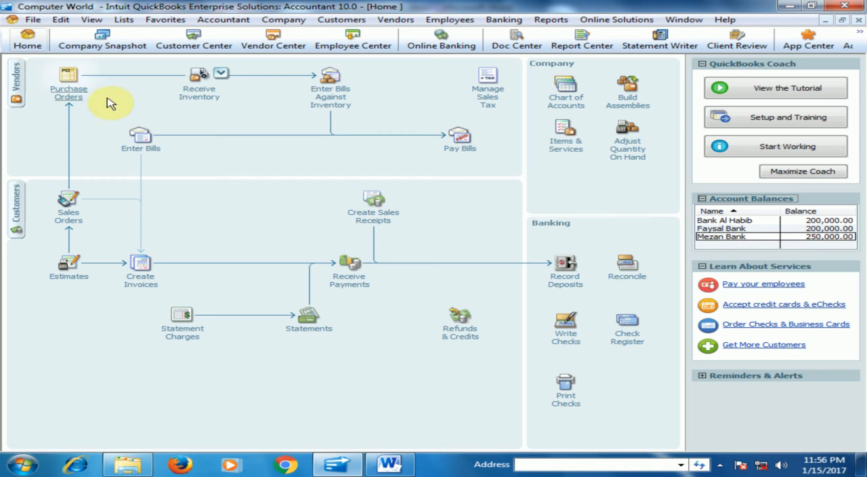
click(24, 87)
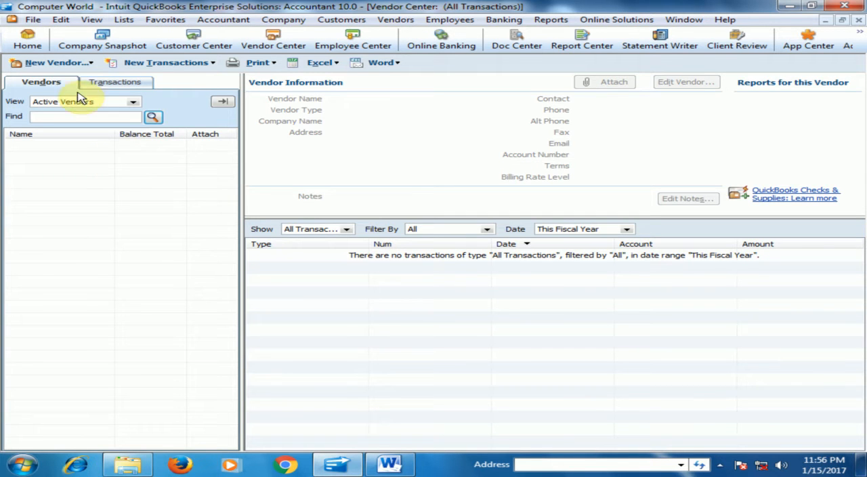
- Start a new single vendor record, dismissing the feature notice, and enter Point One as the vendor name
click(51, 67)
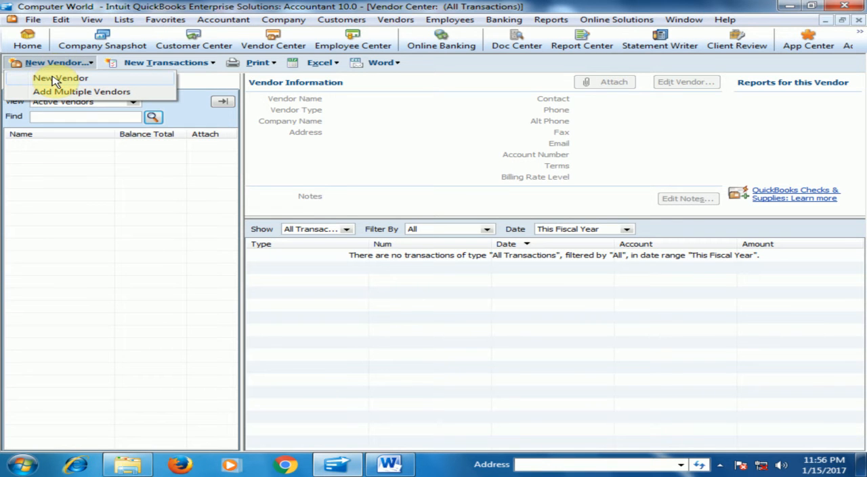
click(56, 79)
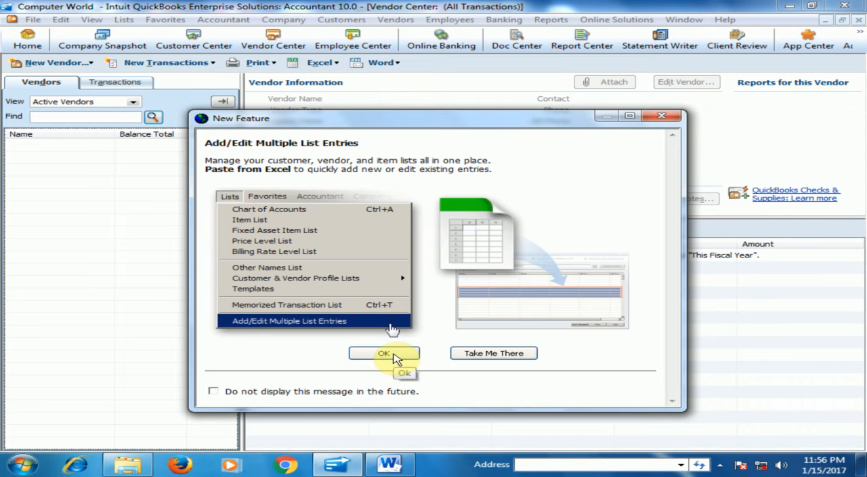
click(396, 357)
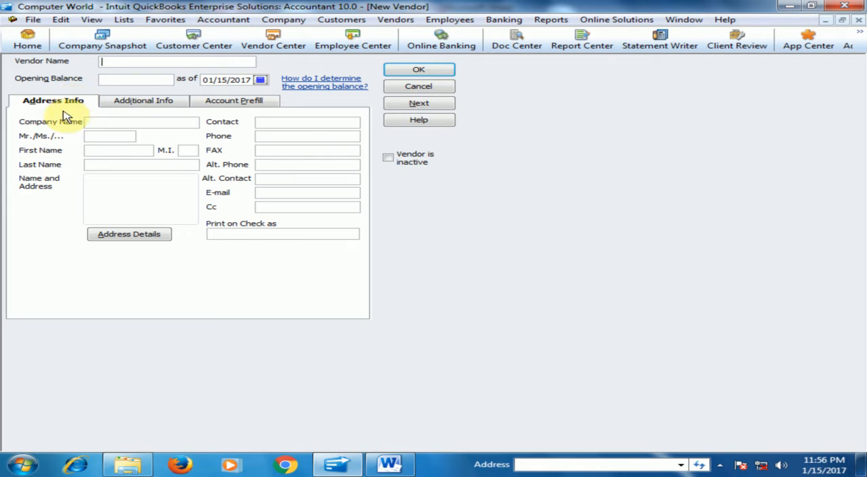
text(Point One)
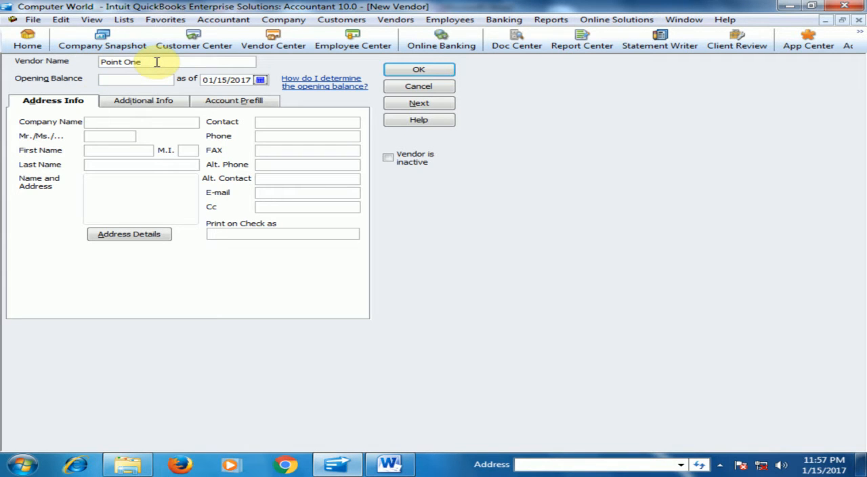
click(126, 80)
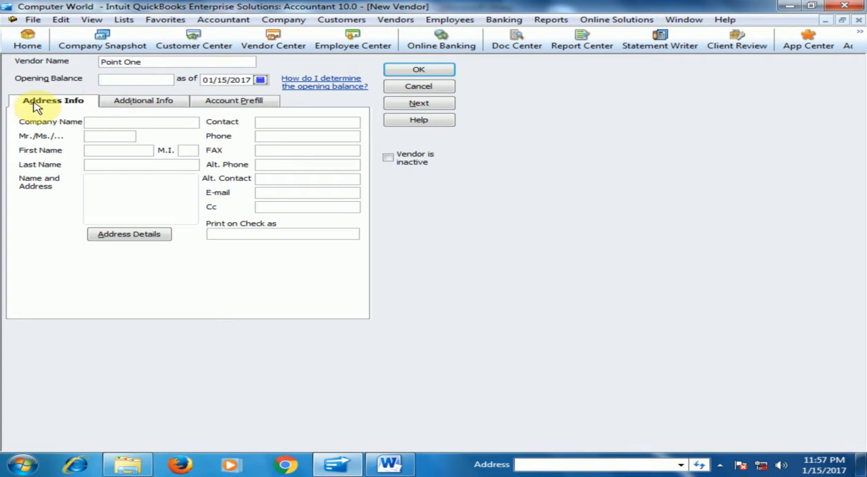
- Enter Point One as the company name, Mr. as the title, and the contact person's first and last name
click(115, 120)
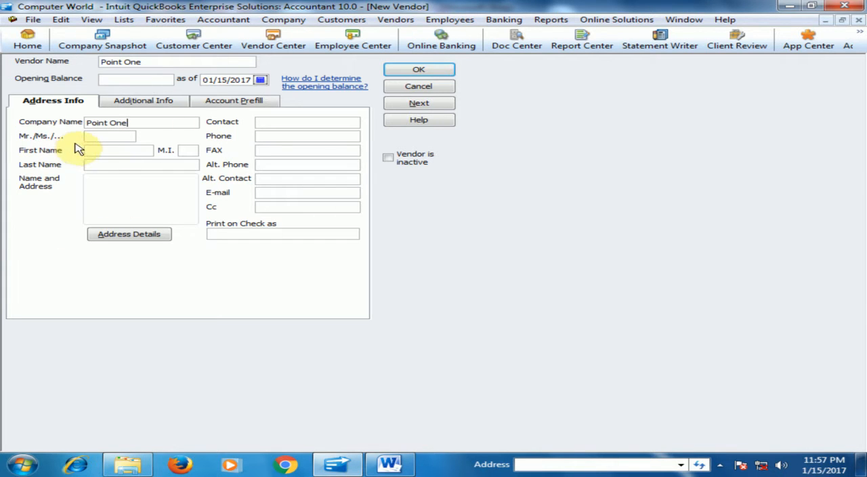
click(102, 135)
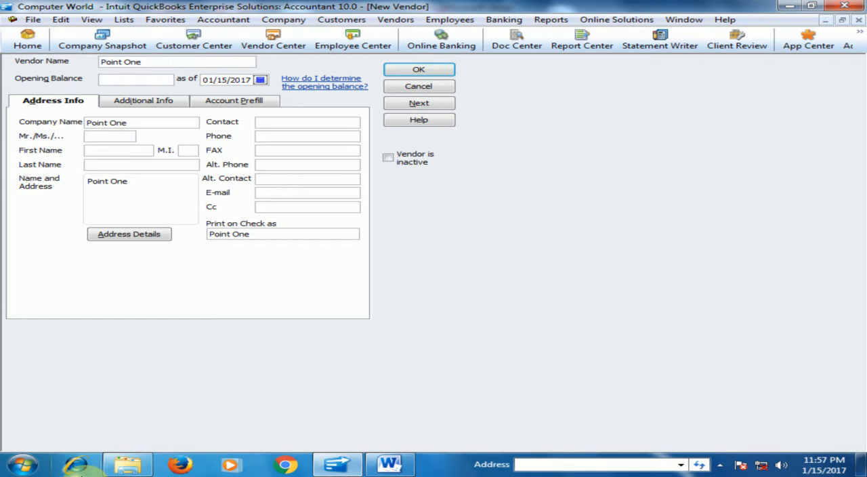
text(Mr.)
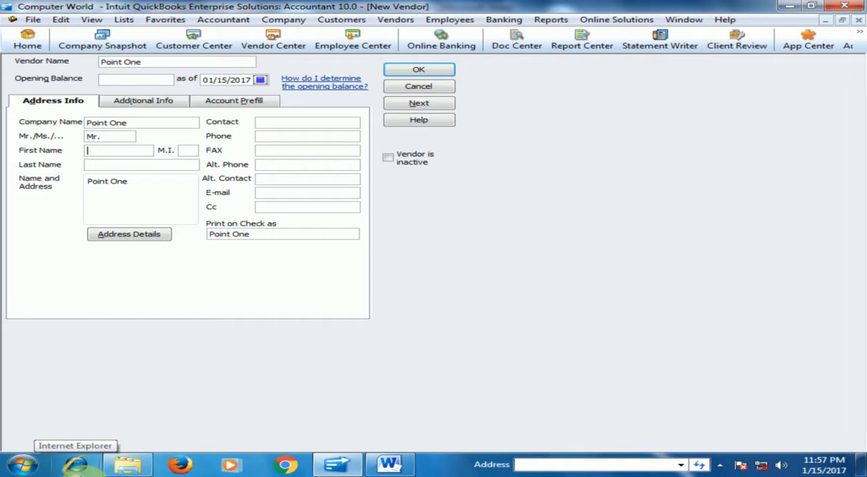
text(no)
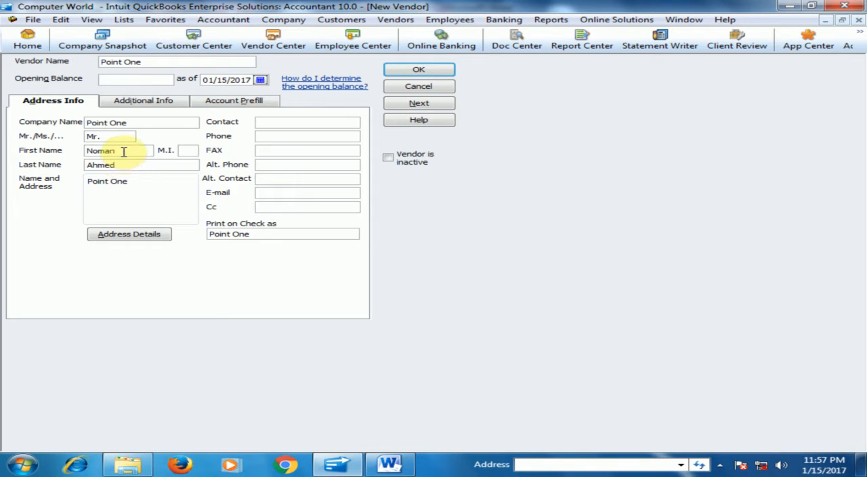
- Add the vendor's street address and city below the contact name and accept the address details
click(138, 186)
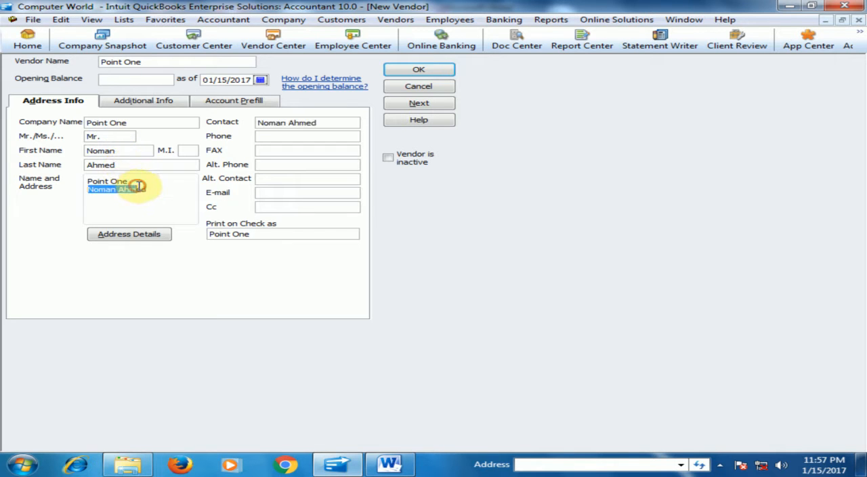
click(166, 195)
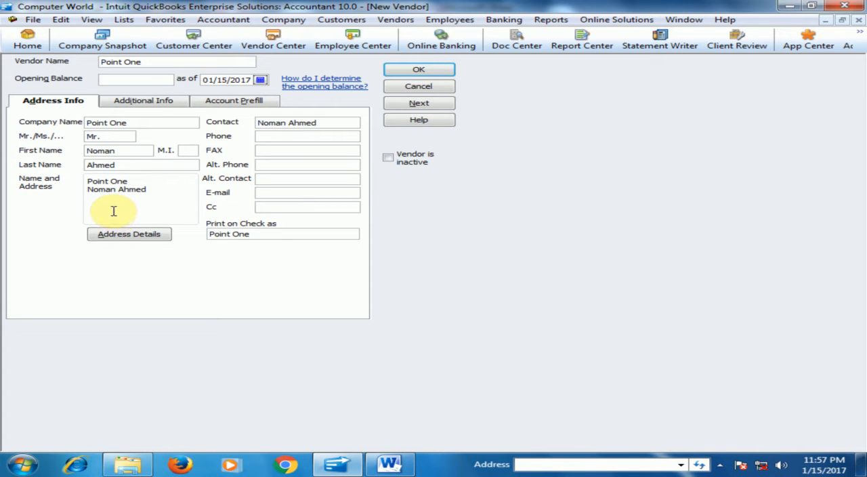
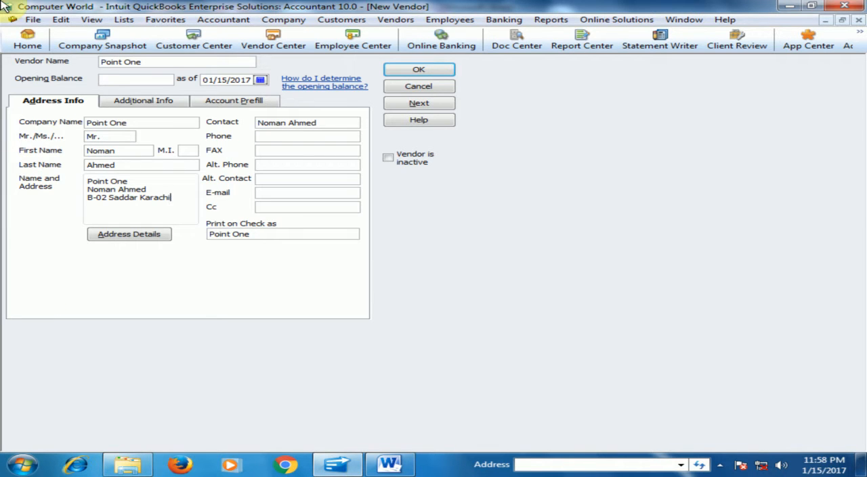
click(116, 237)
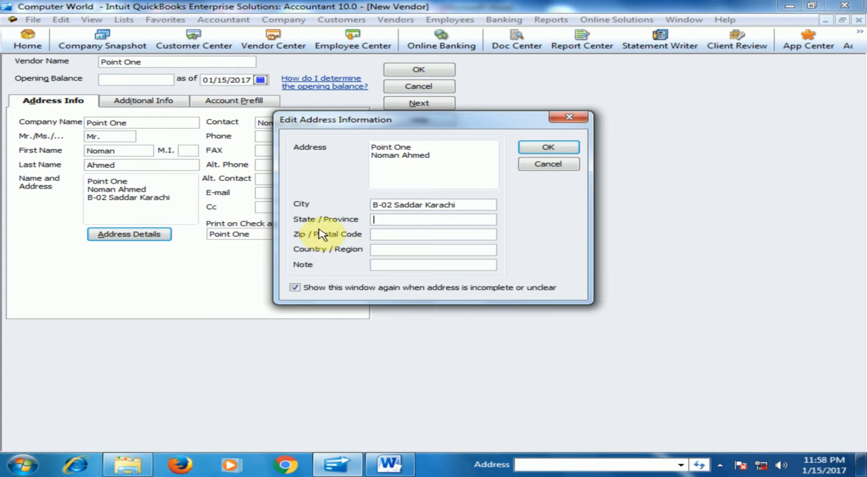
click(548, 148)
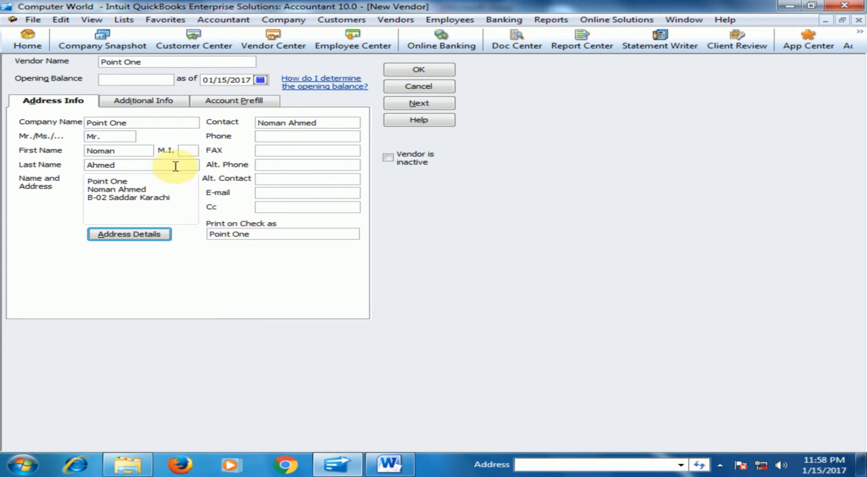
- Fill in the vendor's phone number and e-mail address, accepting the address information again
click(288, 137)
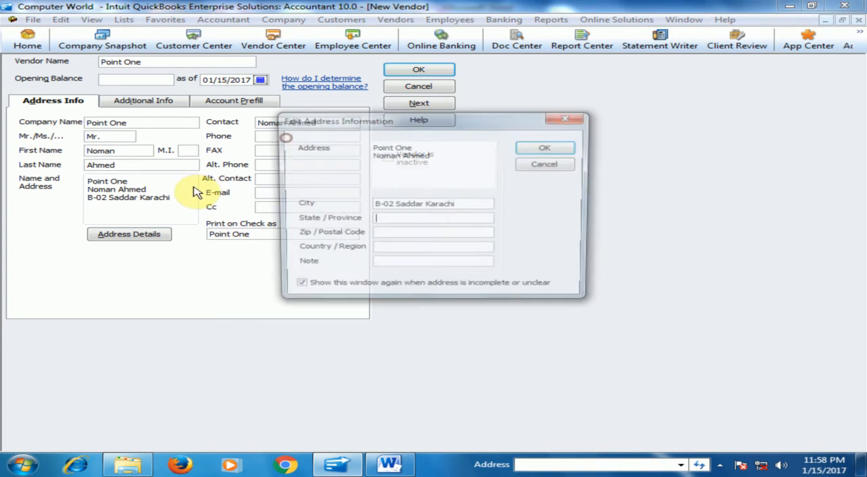
click(528, 149)
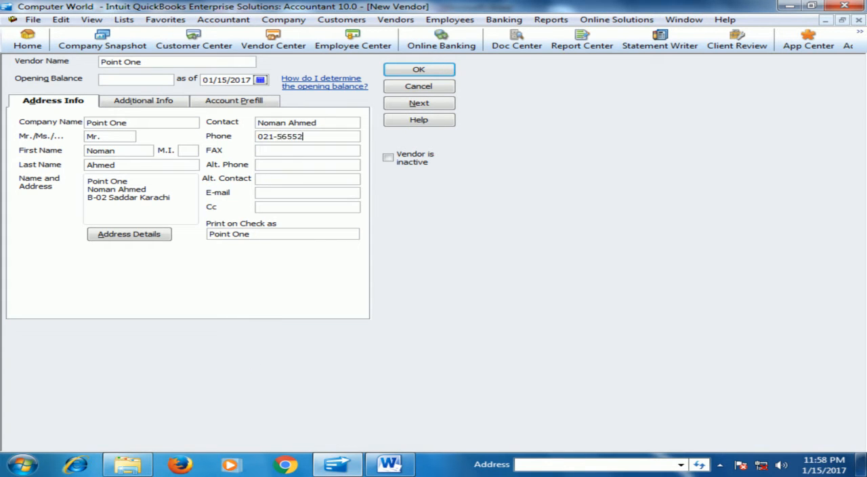
click(279, 148)
click(269, 180)
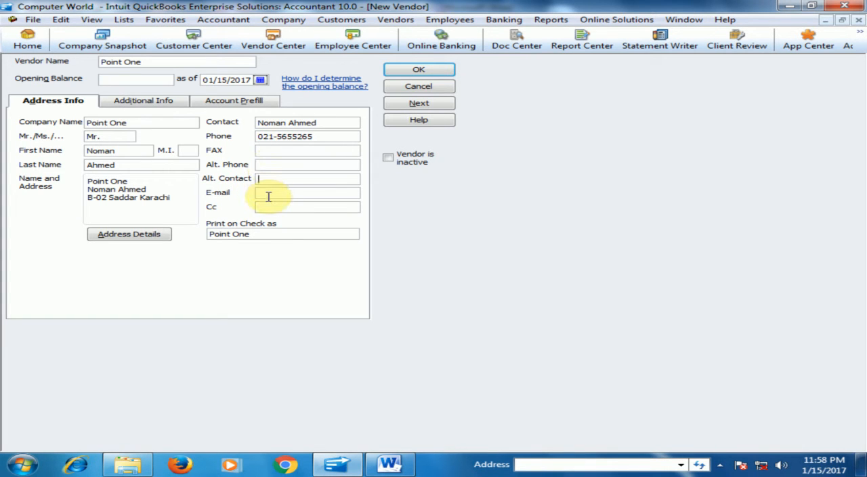
click(272, 194)
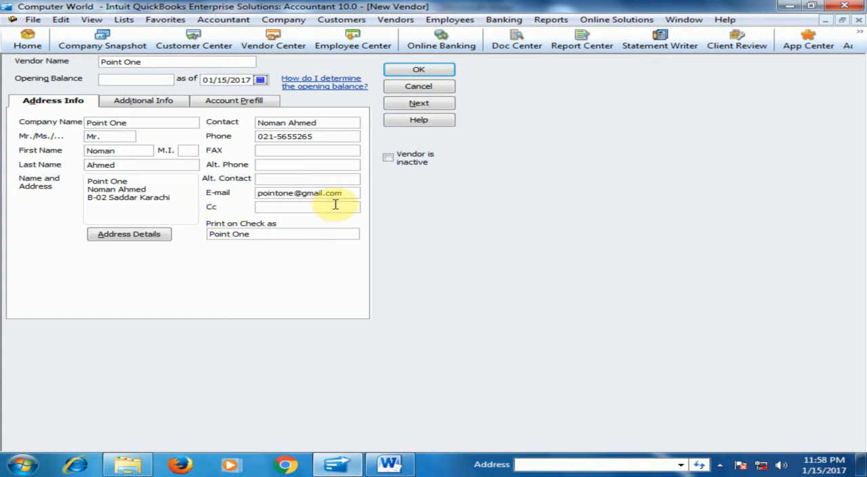
click(275, 234)
click(269, 233)
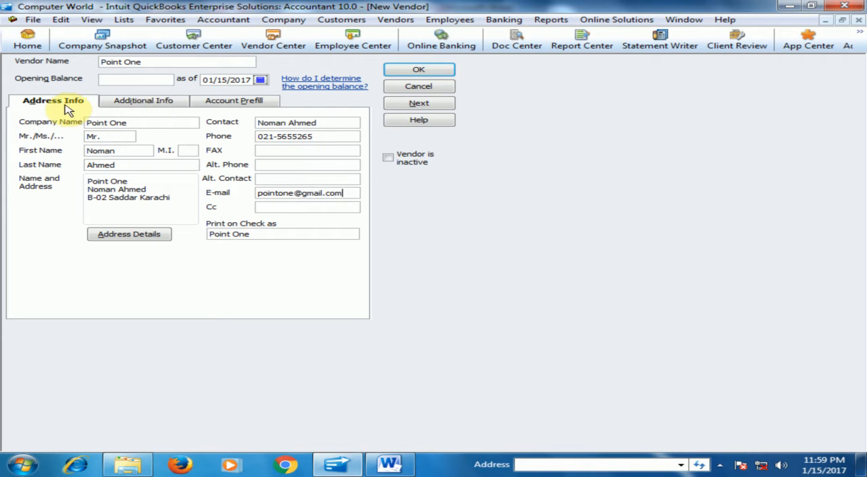
- In the vendor's additional info, set the type to Suppliers, terms to 2% 10 Net 30 and credit limit to 200,000
click(149, 105)
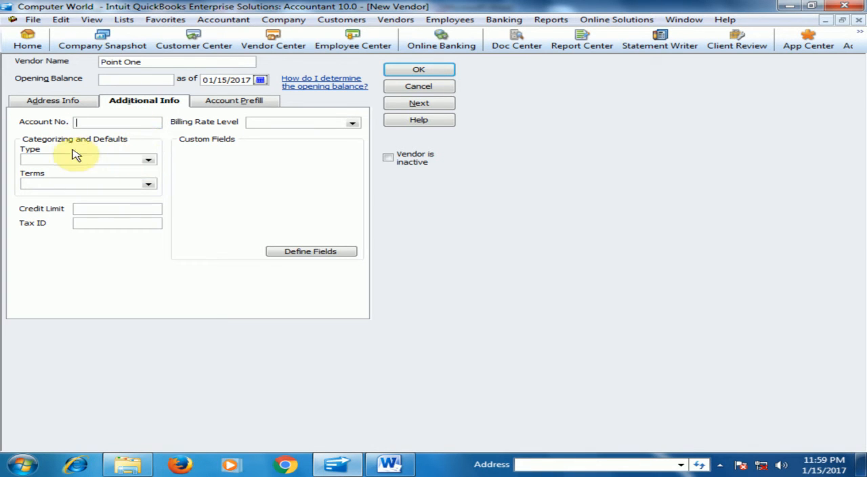
click(149, 160)
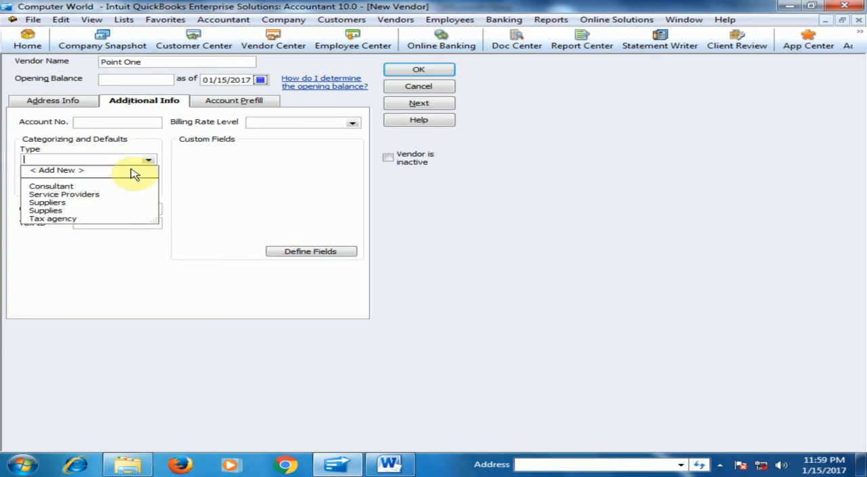
click(60, 204)
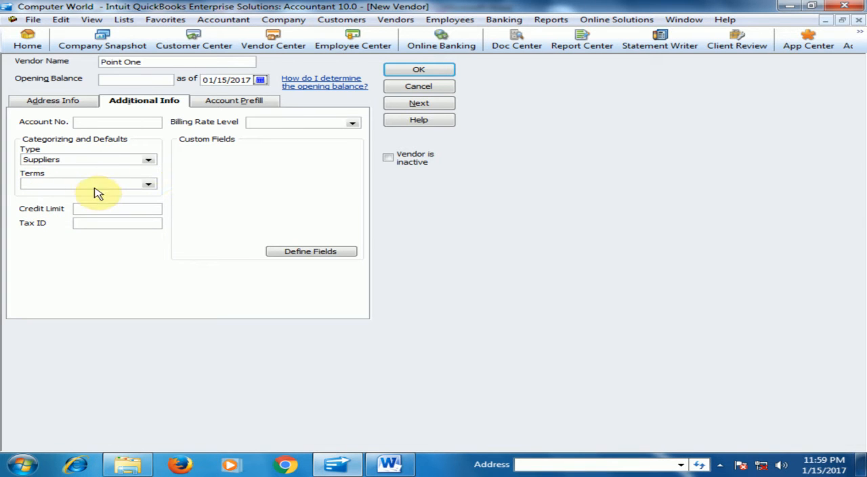
click(149, 186)
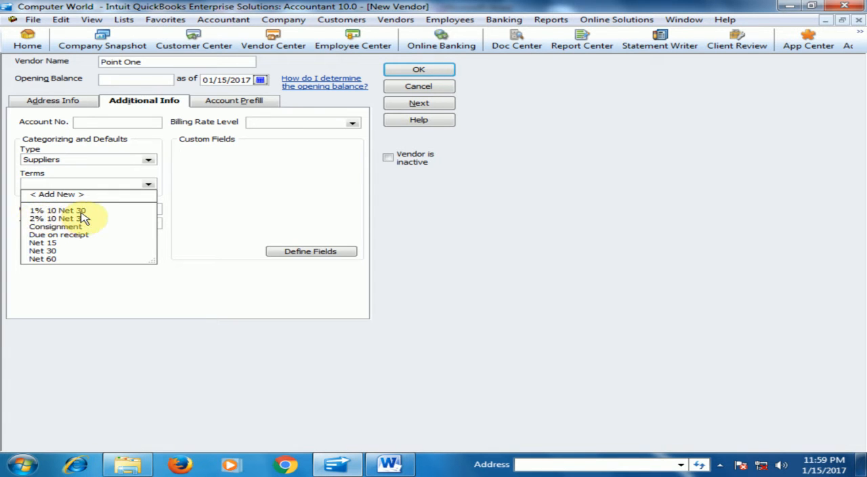
click(43, 219)
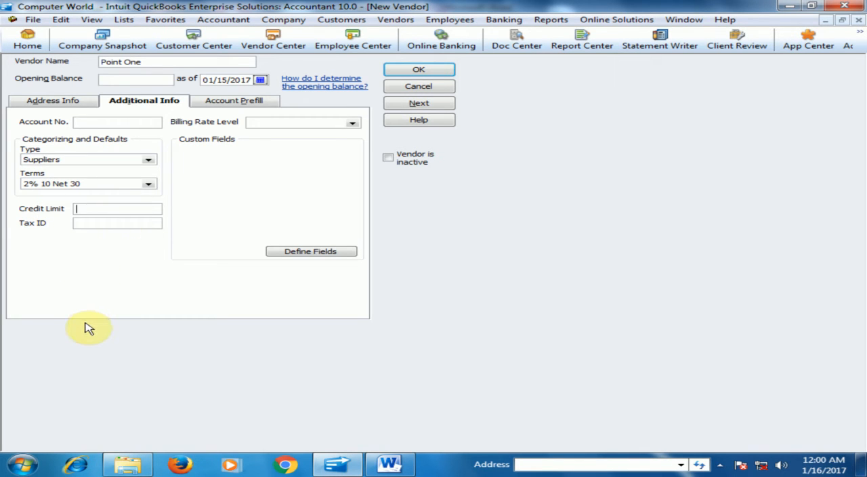
text(200000)
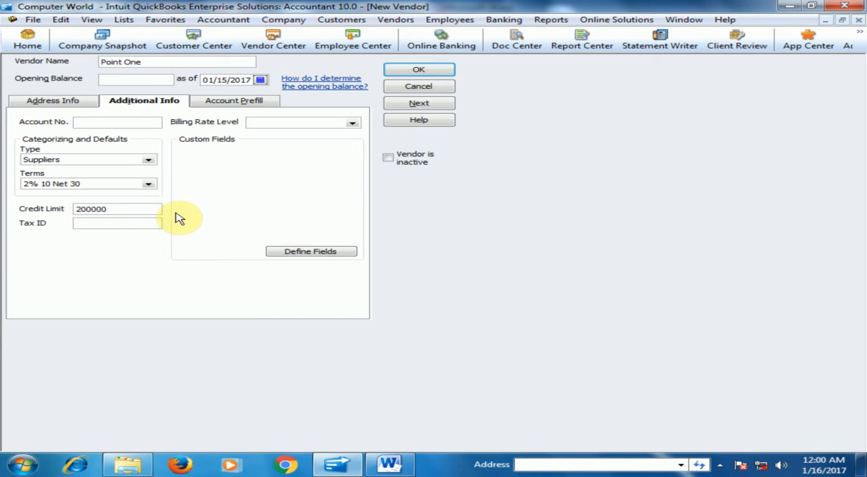
click(139, 226)
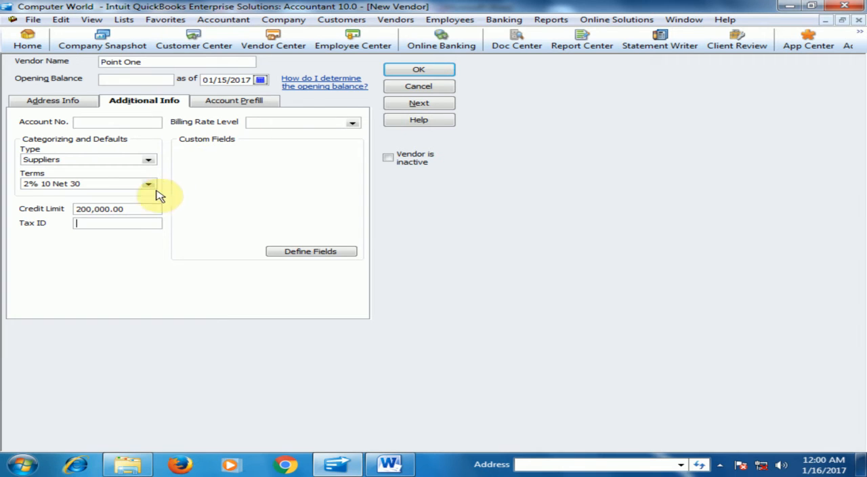
click(224, 103)
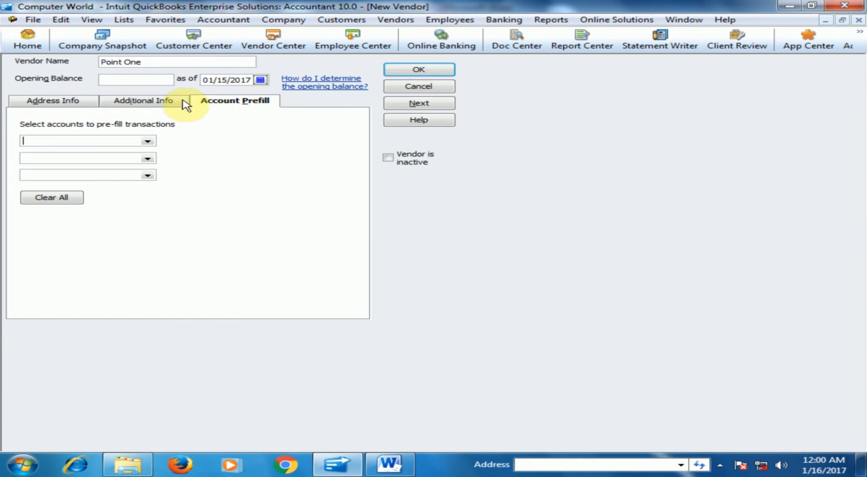
click(155, 102)
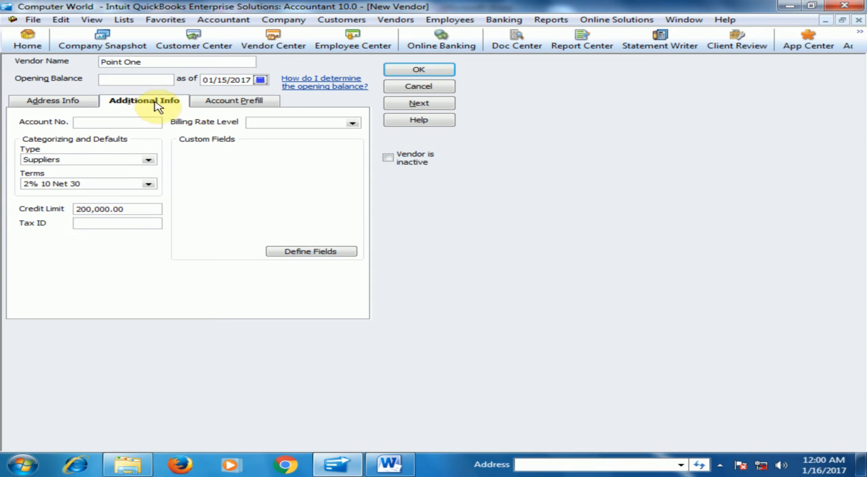
- Review Point One's address info, save the new vendor, and display its record in the vendor list
click(42, 103)
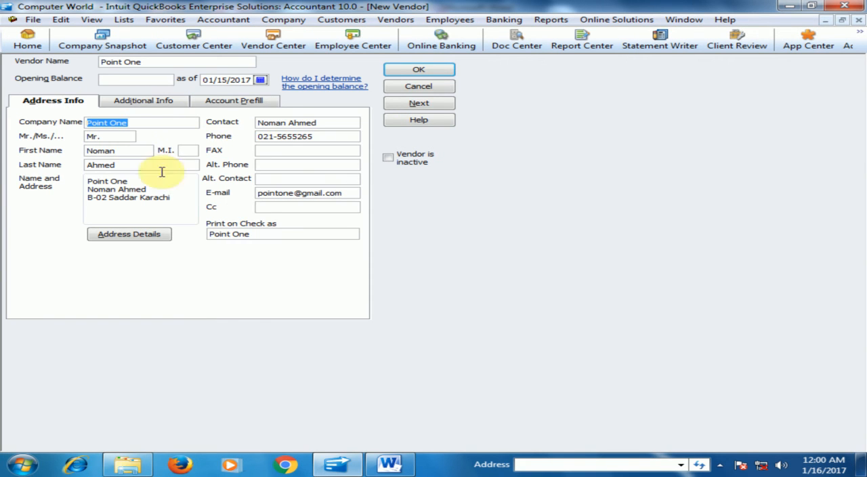
click(418, 72)
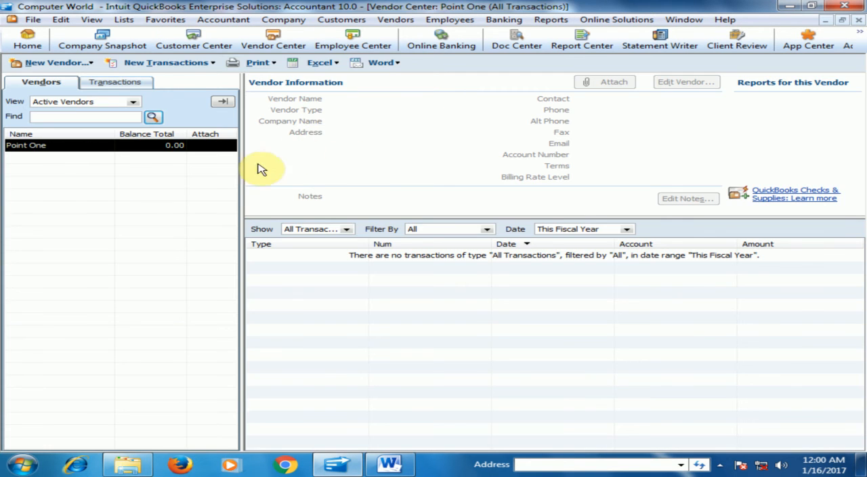
click(41, 149)
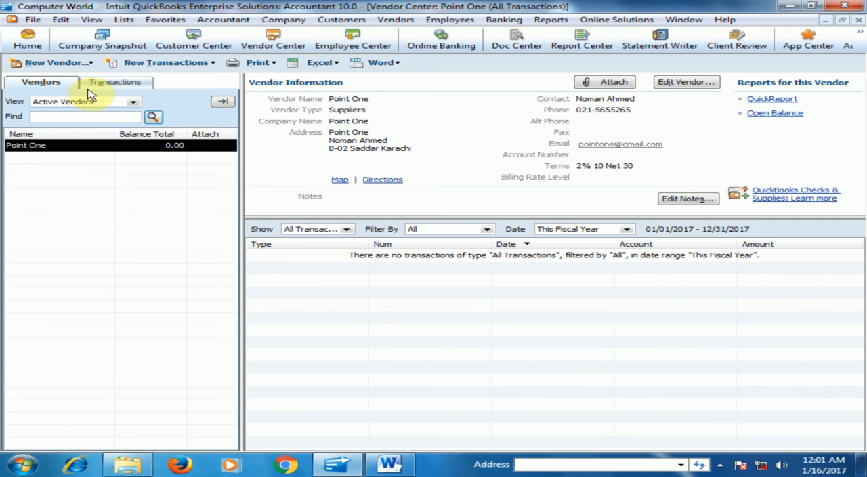
- Start another new vendor, dismissing the New Feature notice, and enter Ultimate Computer as the vendor name
click(42, 65)
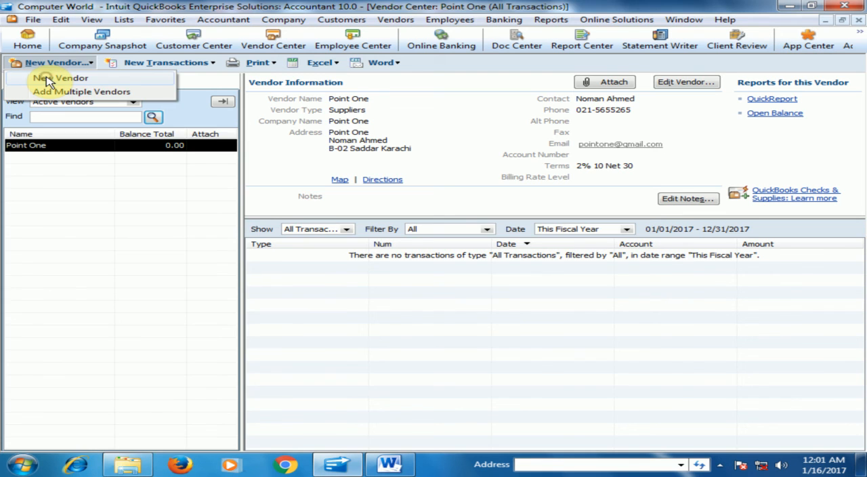
click(46, 80)
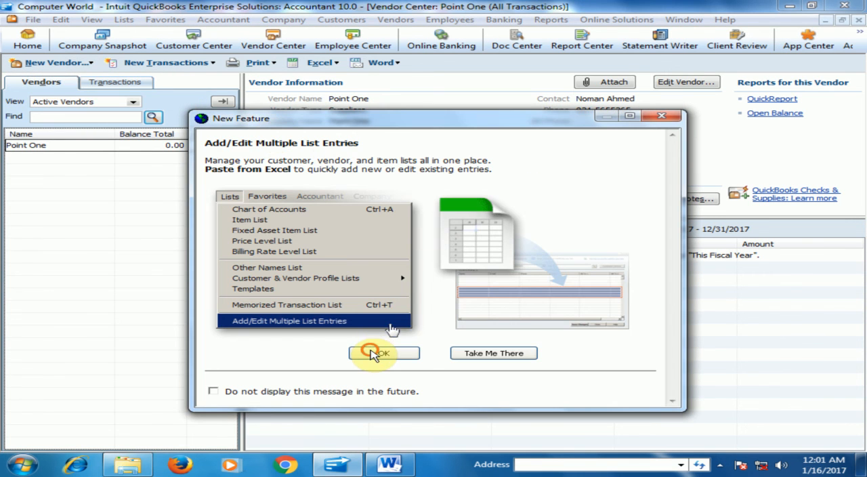
click(373, 353)
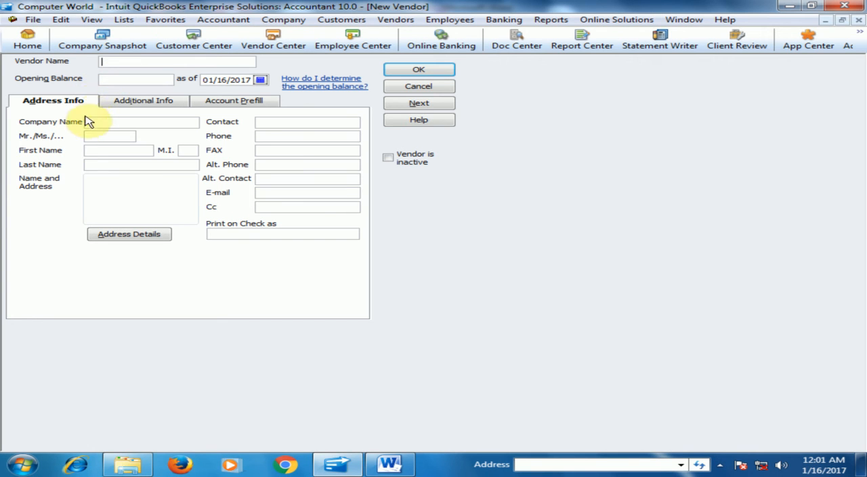
text(U)
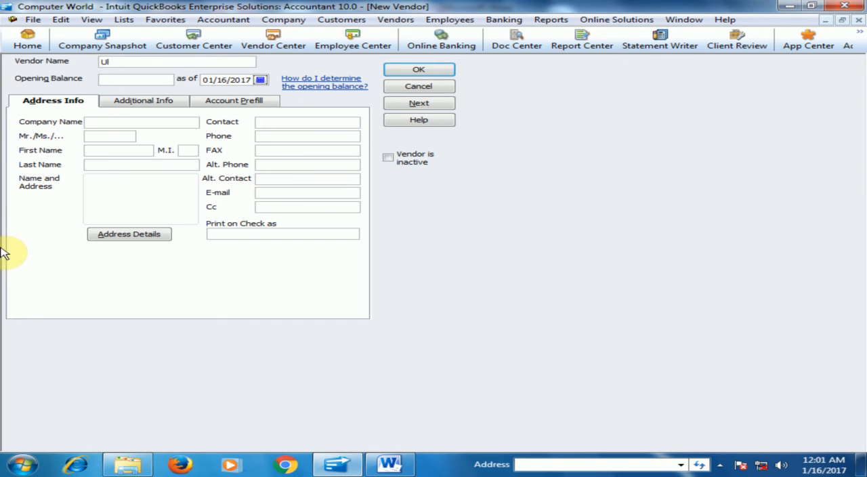
text(ltimate)
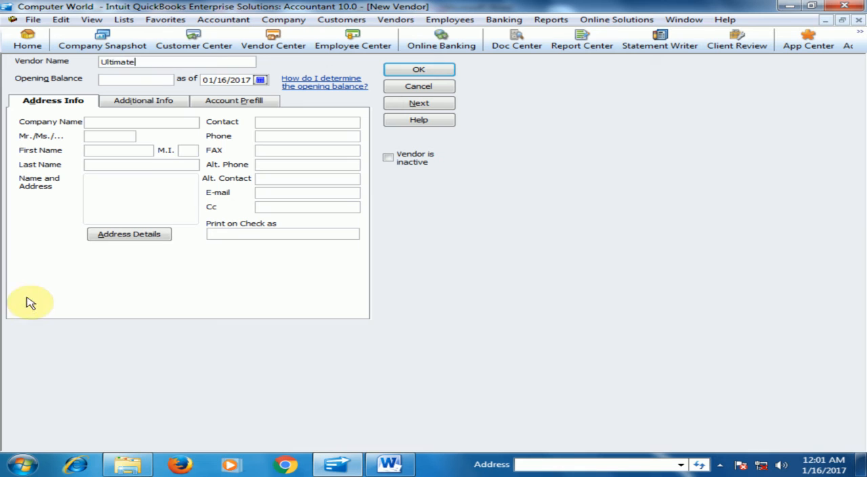
text( Computer)
key(Tab)
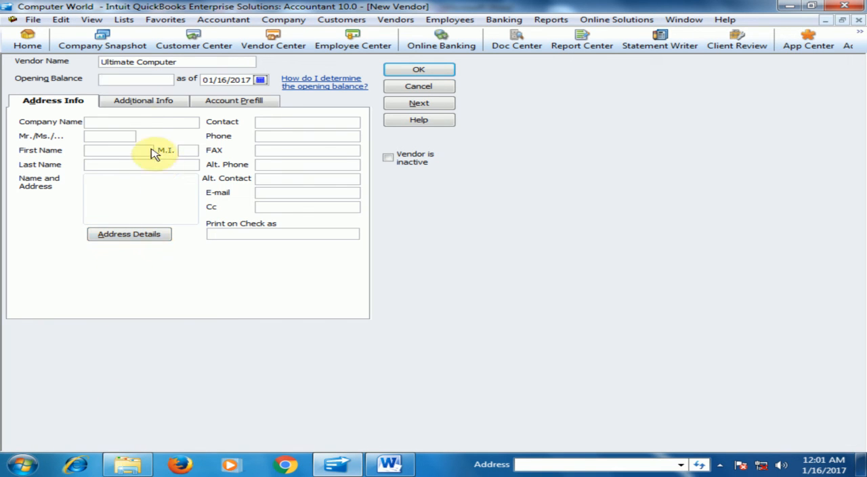
- Copy the vendor name Ultimate Computer into the company name
drag(184, 58, 55, 56)
right_click(132, 61)
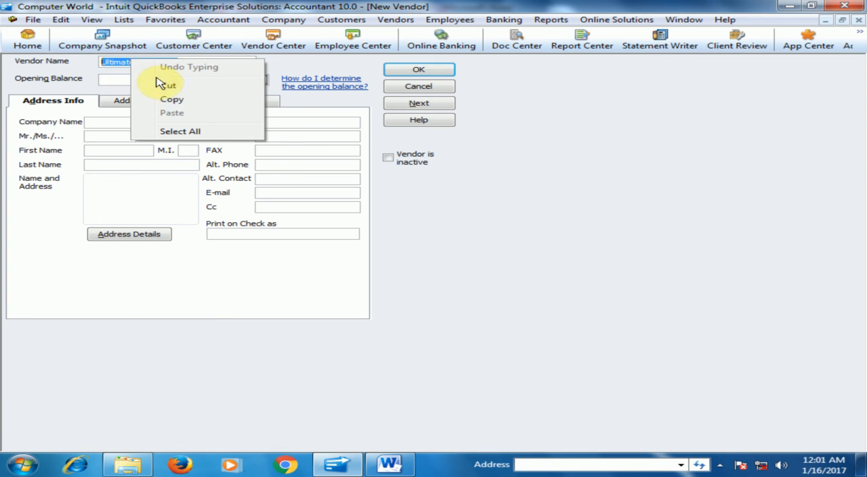
click(170, 99)
click(124, 121)
right_click(127, 121)
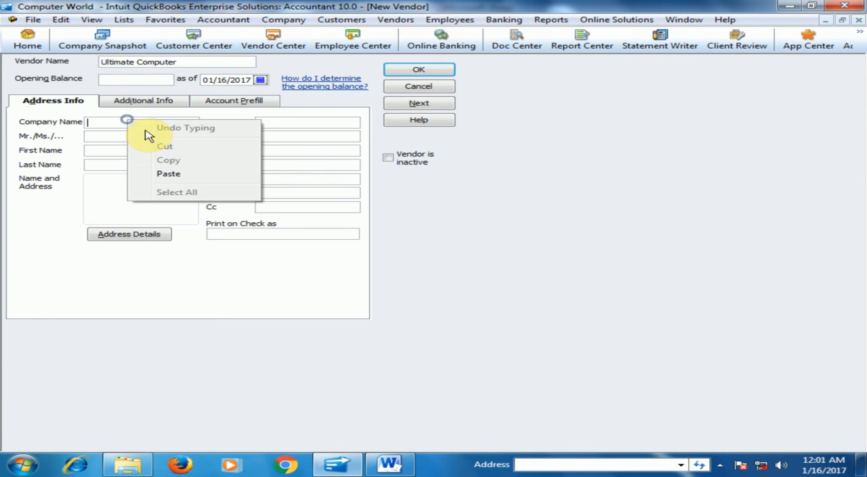
click(177, 174)
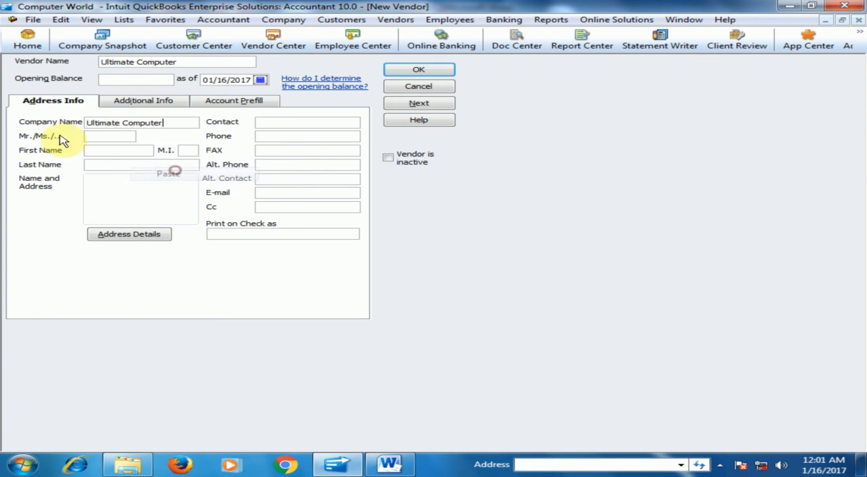
- Enter Mr. as the title, the contact's first and last name and the vendor's street address and city, accepting the address details
click(115, 135)
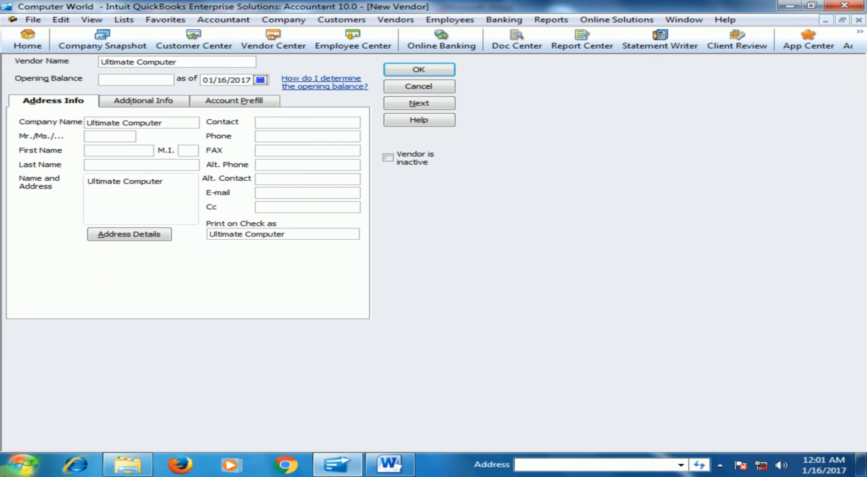
text(Mr.)
key(Tab)
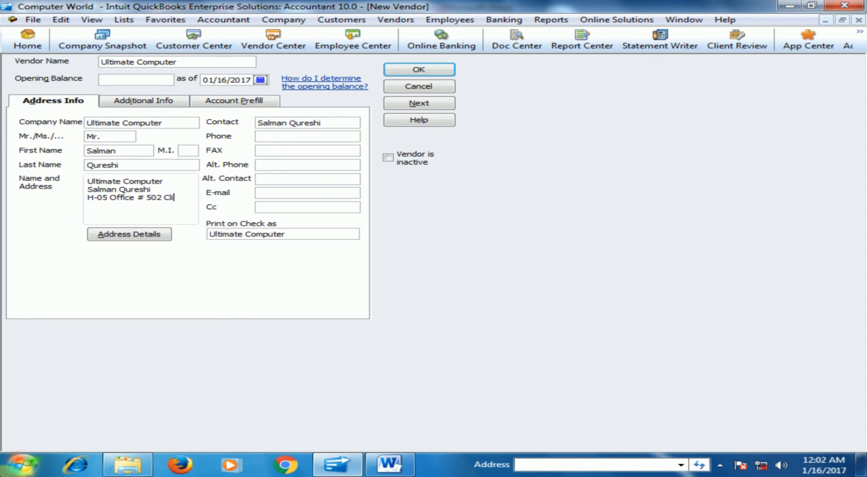
text(Karachi)
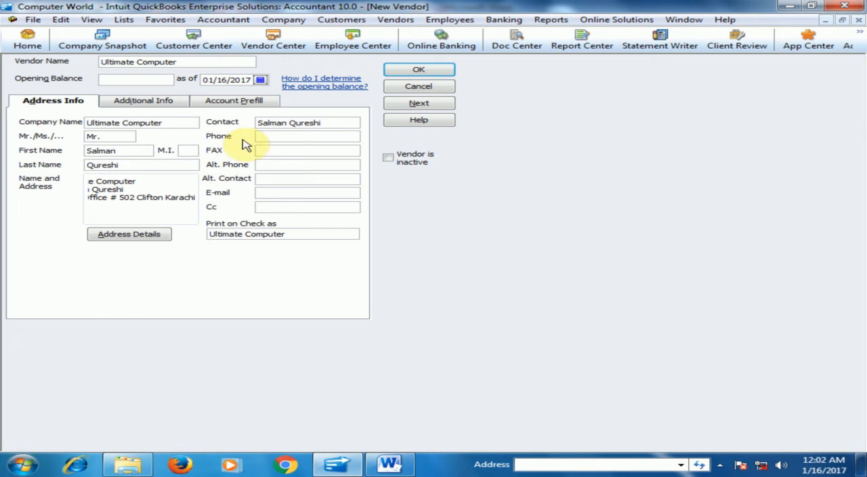
click(276, 140)
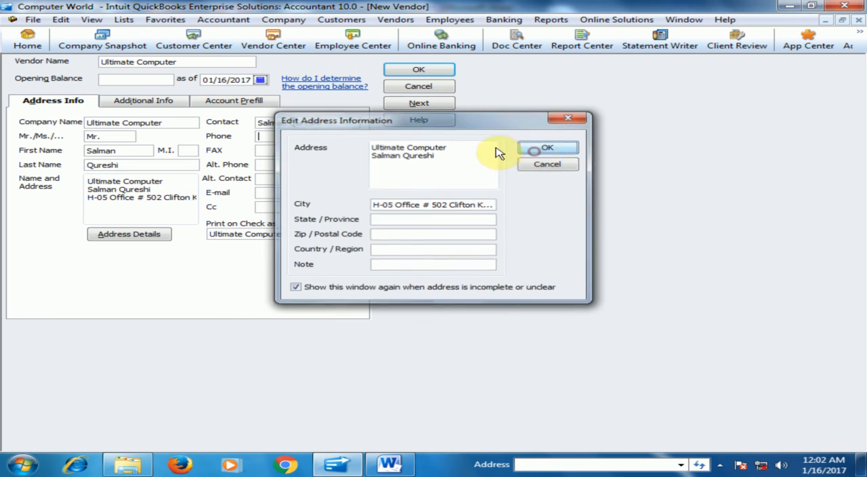
click(530, 149)
- Fill in the phone number and e-mail address for Ultimate Computer
click(304, 136)
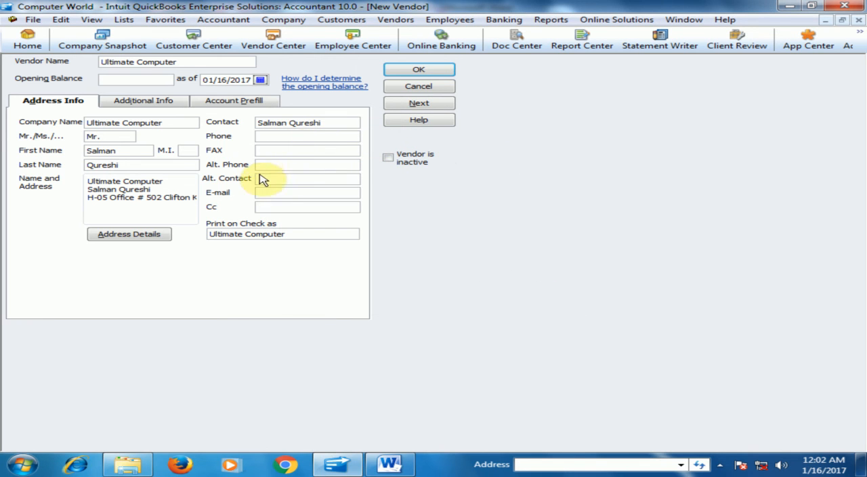
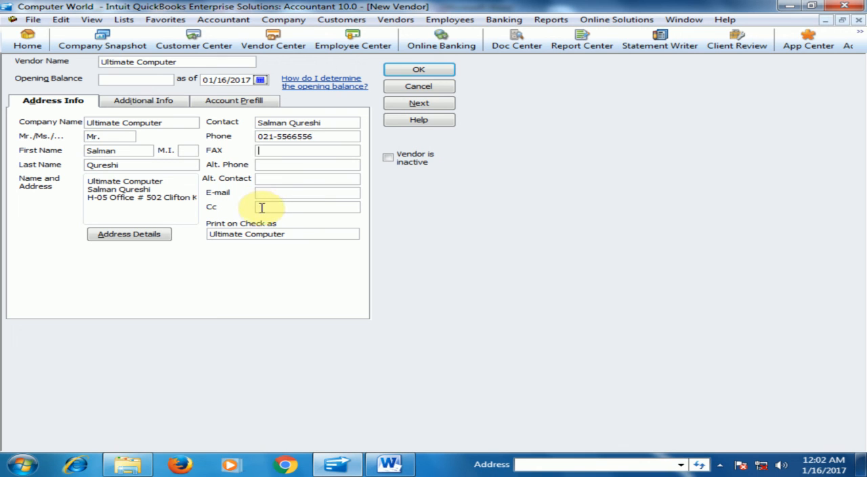
key(Tab)
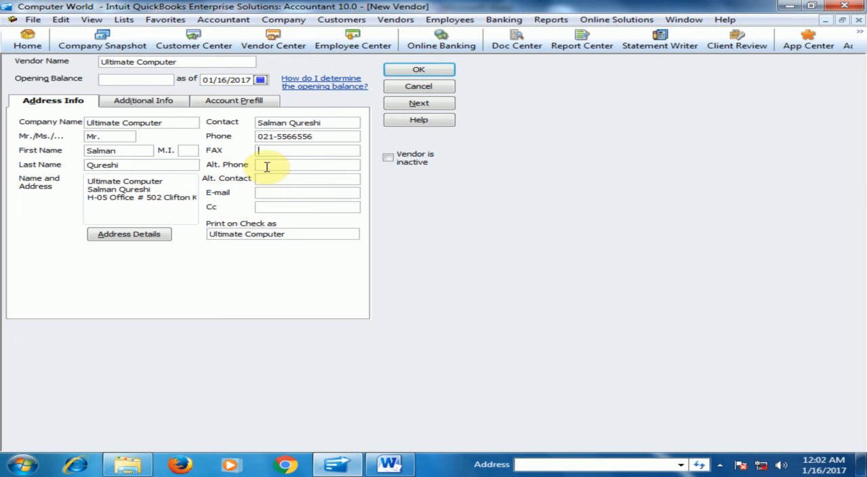
click(288, 194)
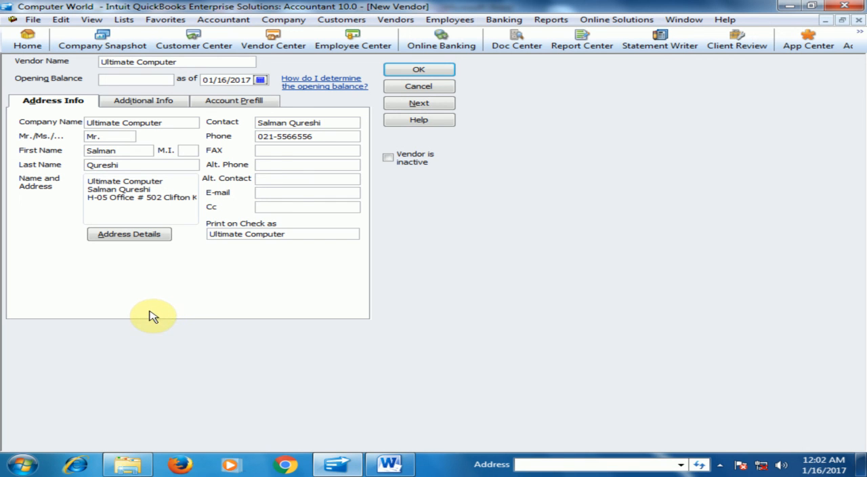
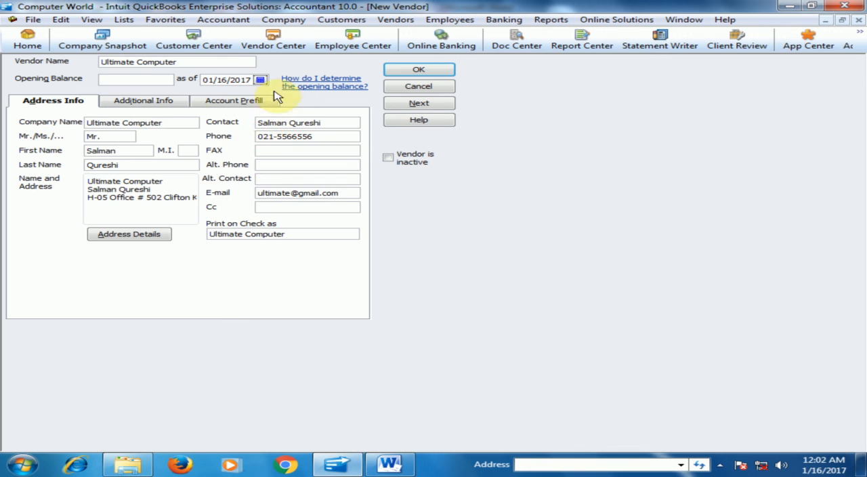
- In the additional info, set the type to Suppliers and terms to 2% 10 Net 30, and save the vendor
click(151, 101)
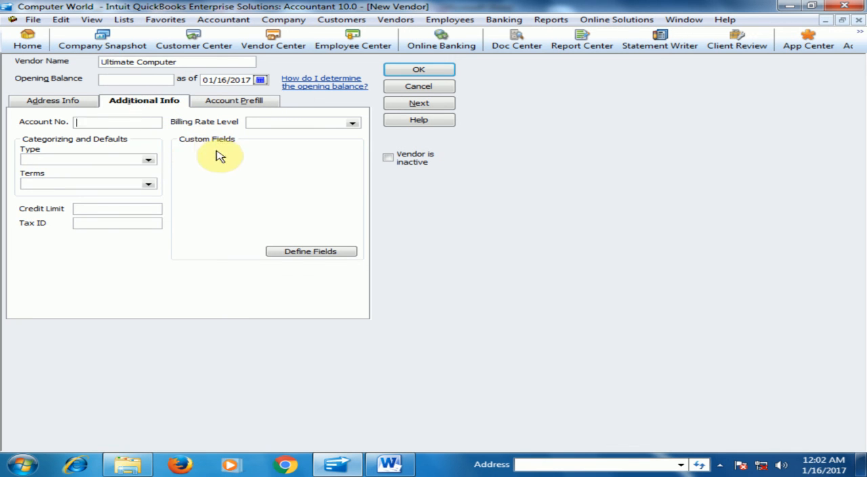
click(147, 160)
click(61, 204)
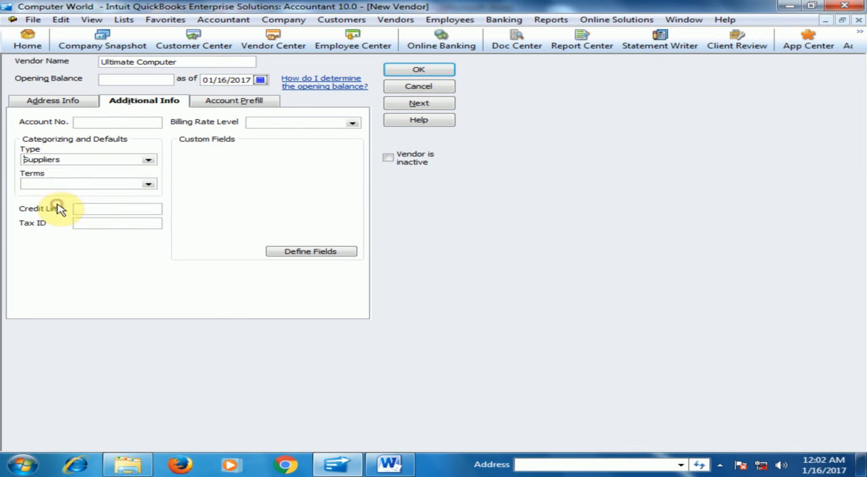
click(149, 185)
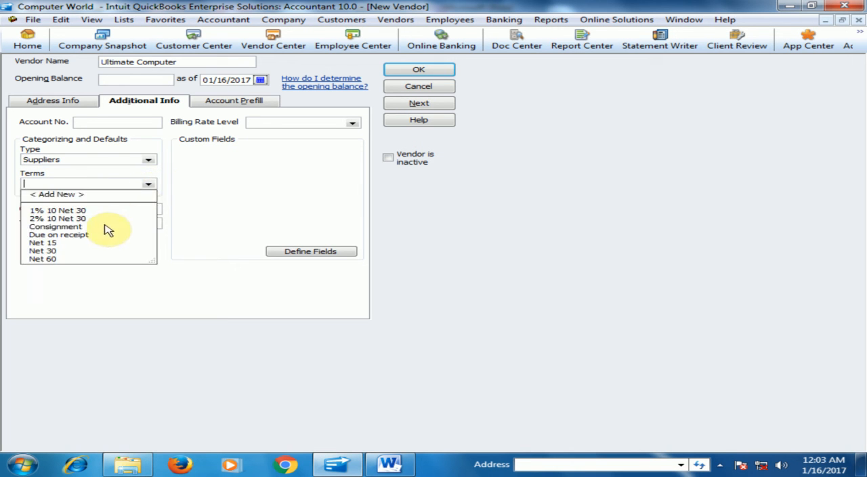
click(57, 218)
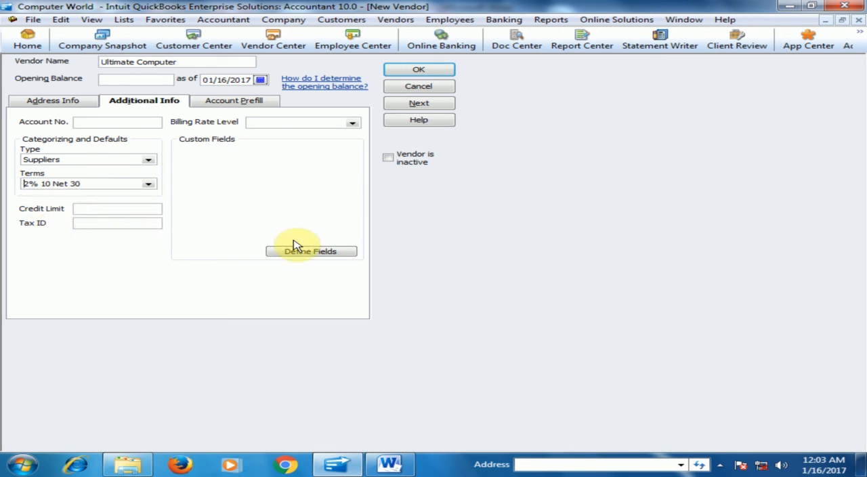
click(416, 70)
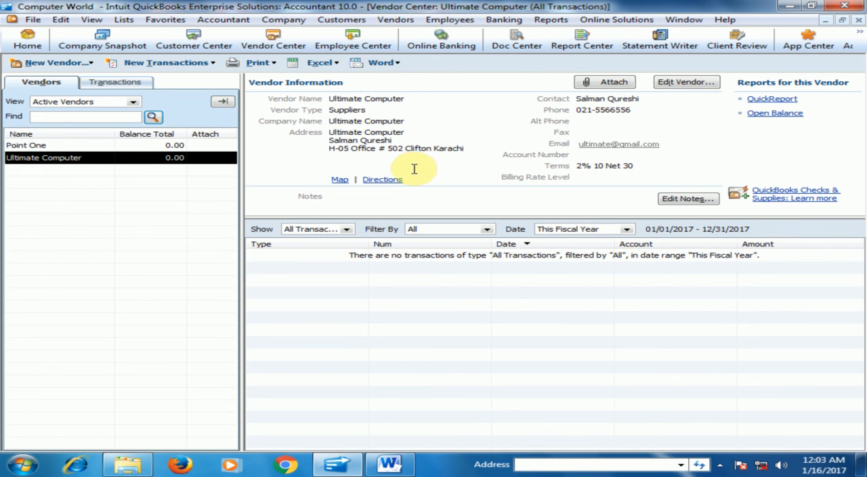
- Go to the home page, check the vendor list in the Vendor Center, and return to the home page
click(28, 40)
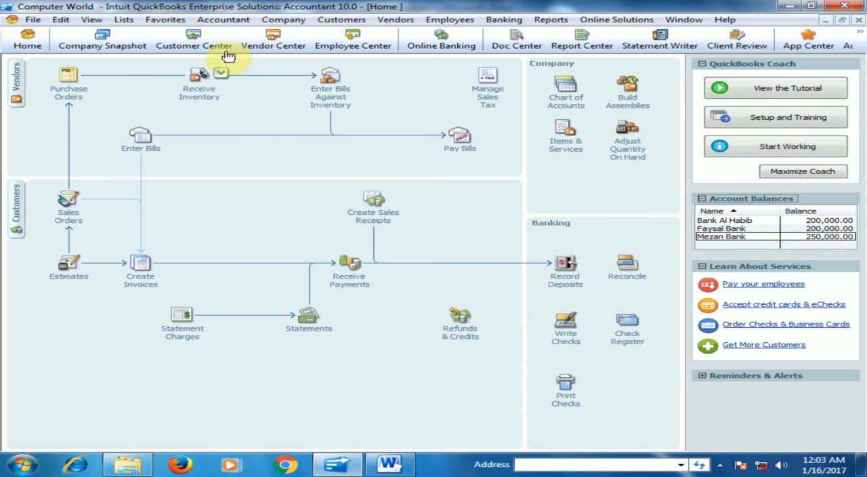
click(275, 43)
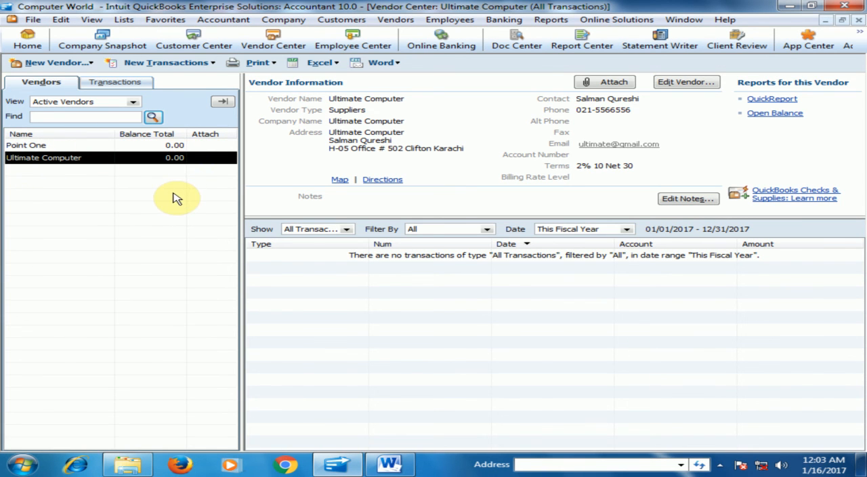
click(20, 44)
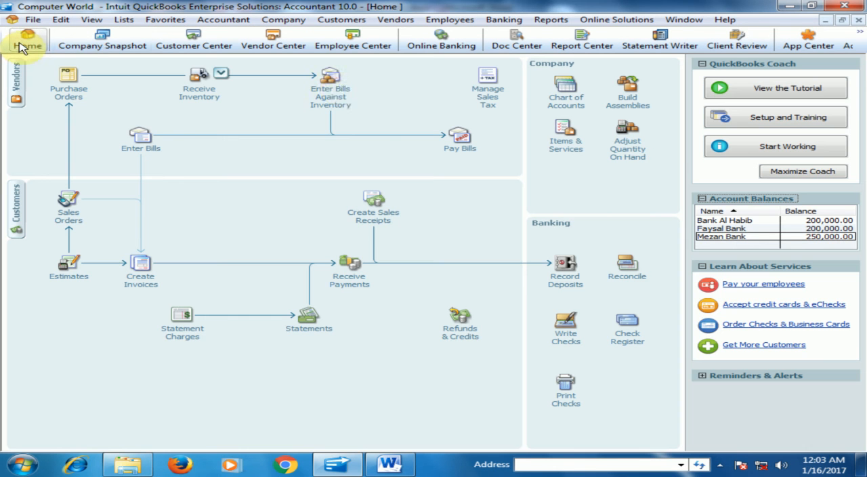